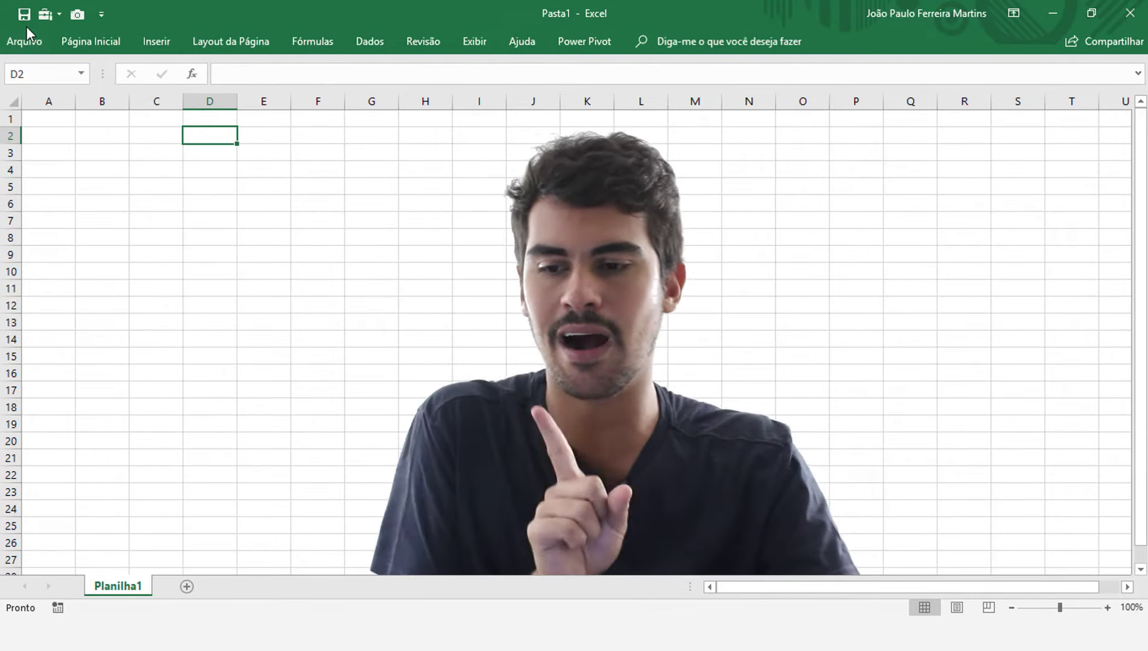
- Tick Desenvolvedor under Guias Principais in Personalizar Faixa de Opções and confirm with OK
click(26, 42)
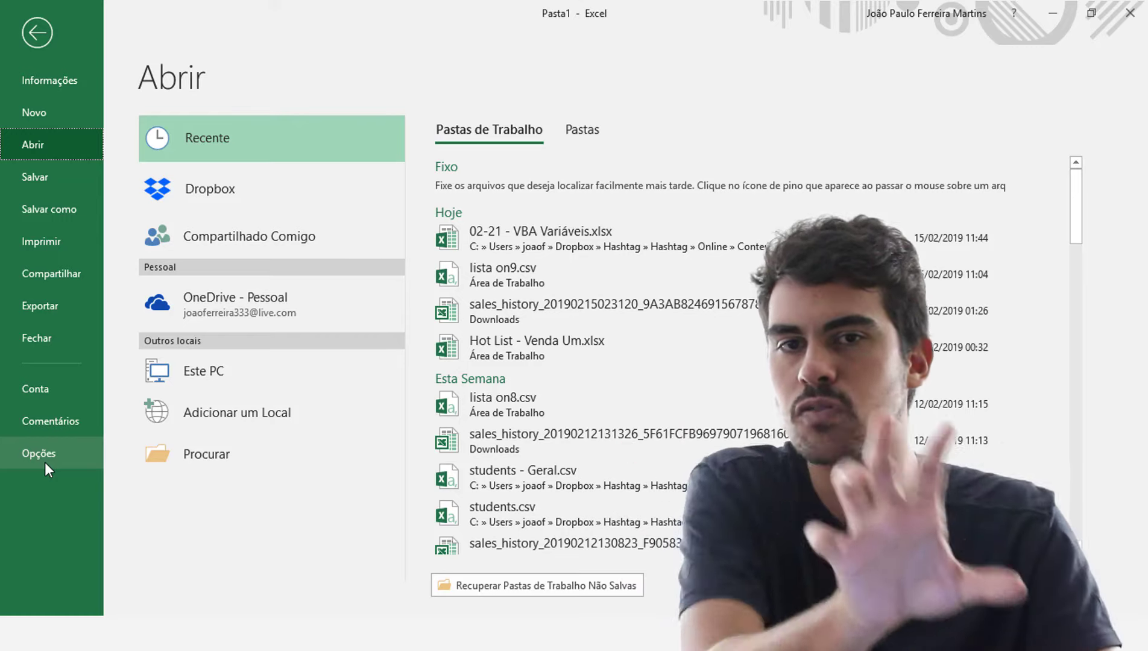
click(45, 462)
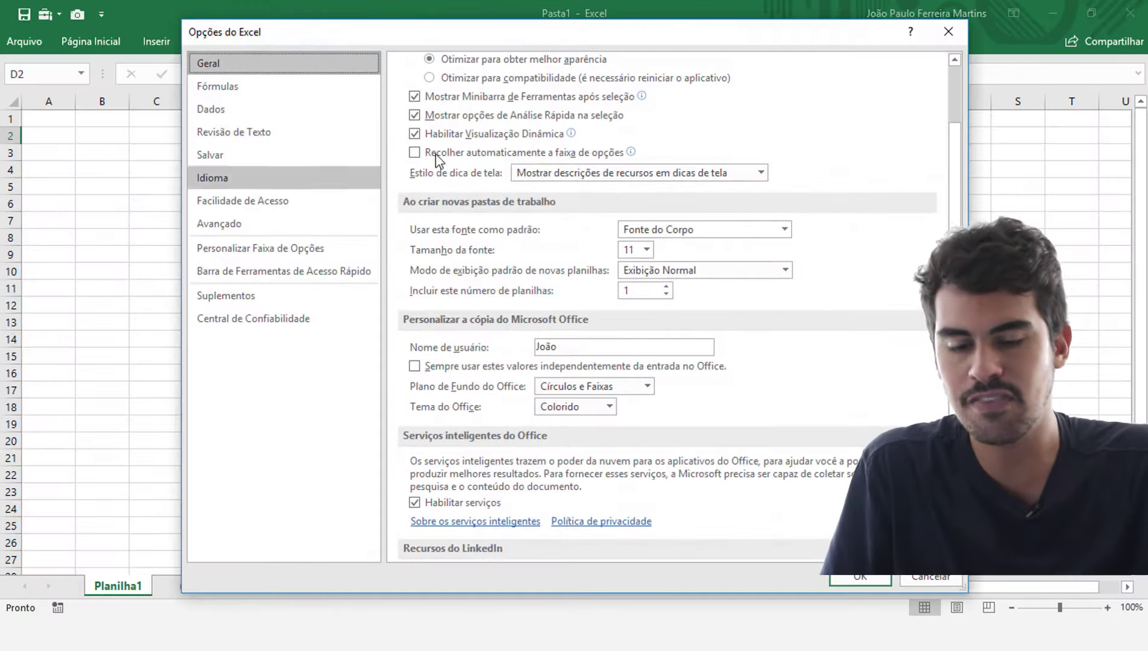
drag(582, 39, 429, 39)
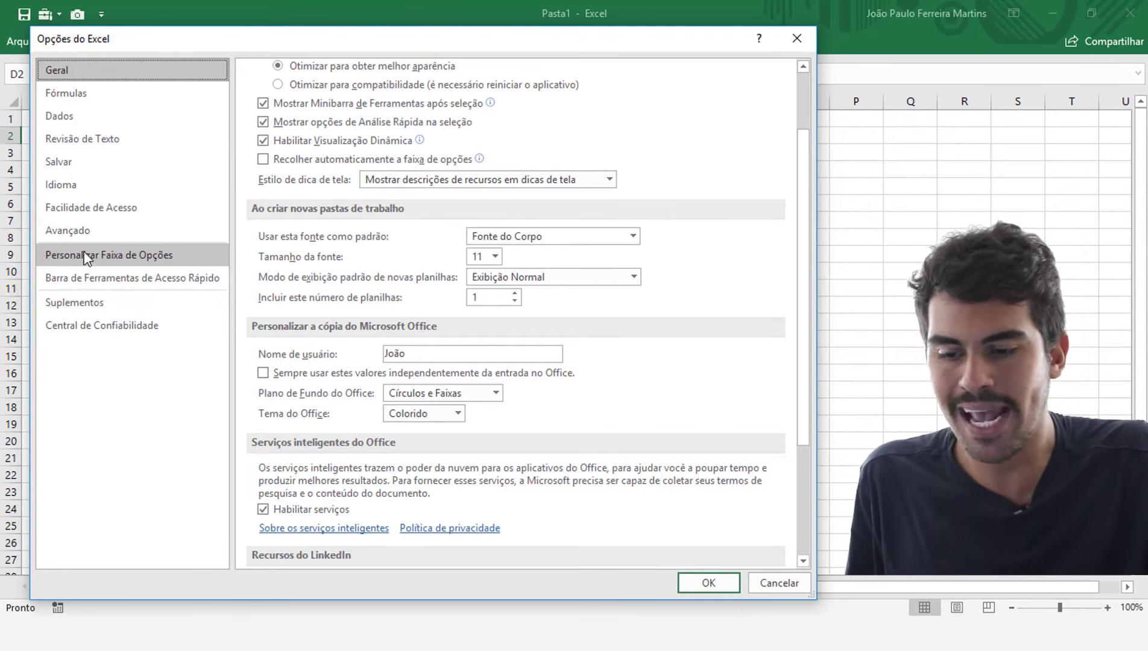
click(106, 255)
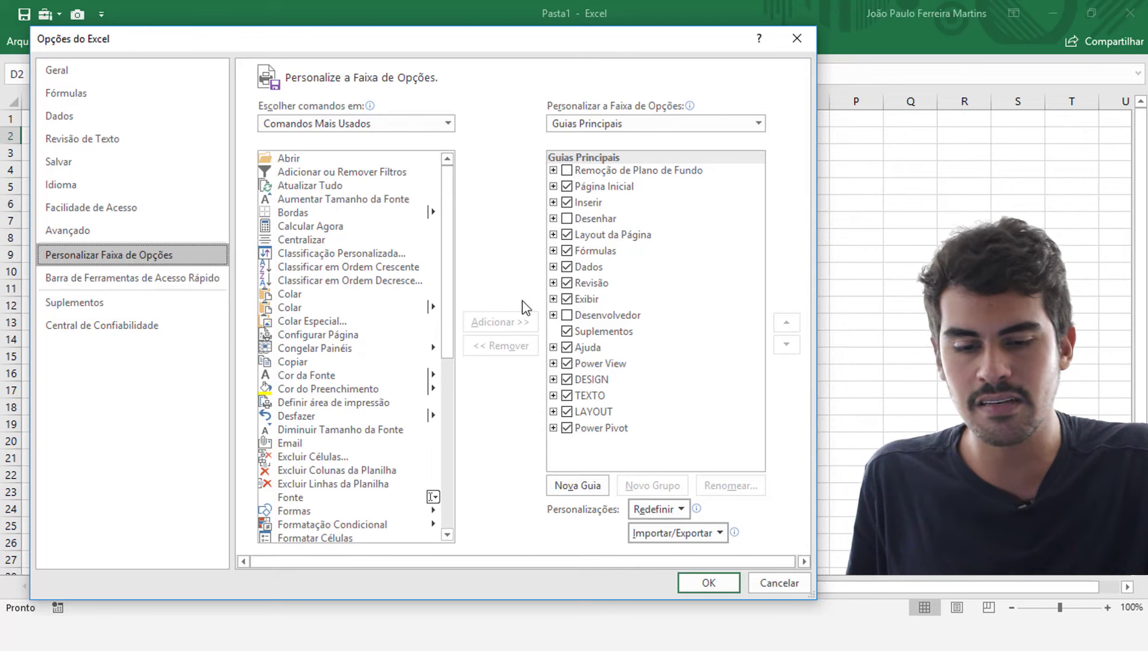
click(566, 317)
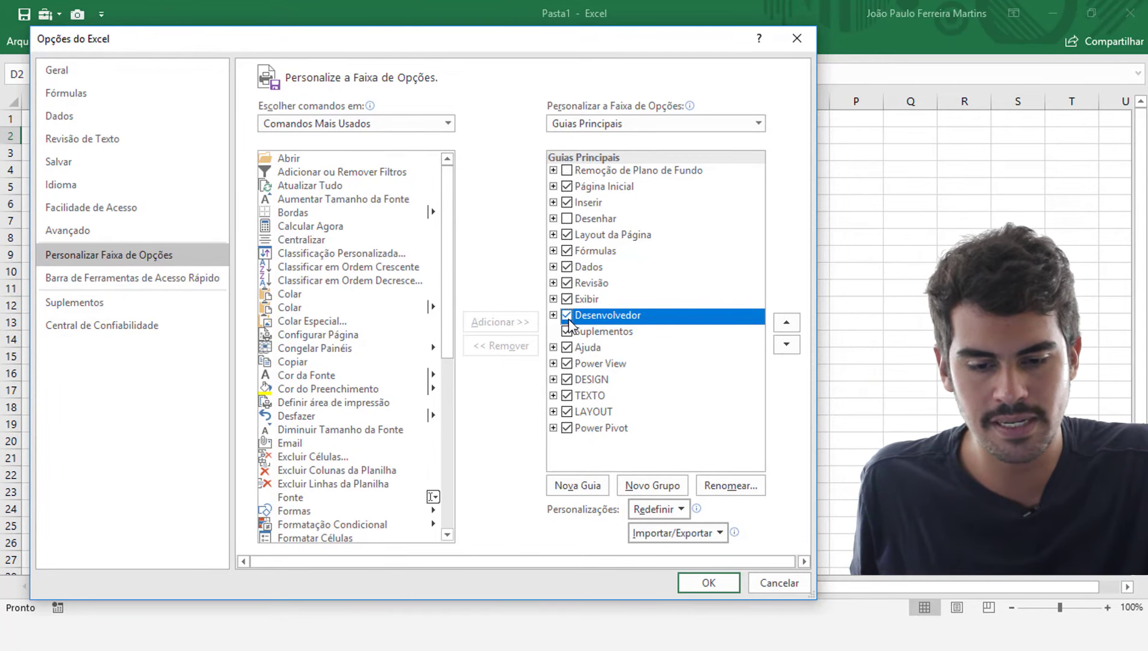
click(717, 585)
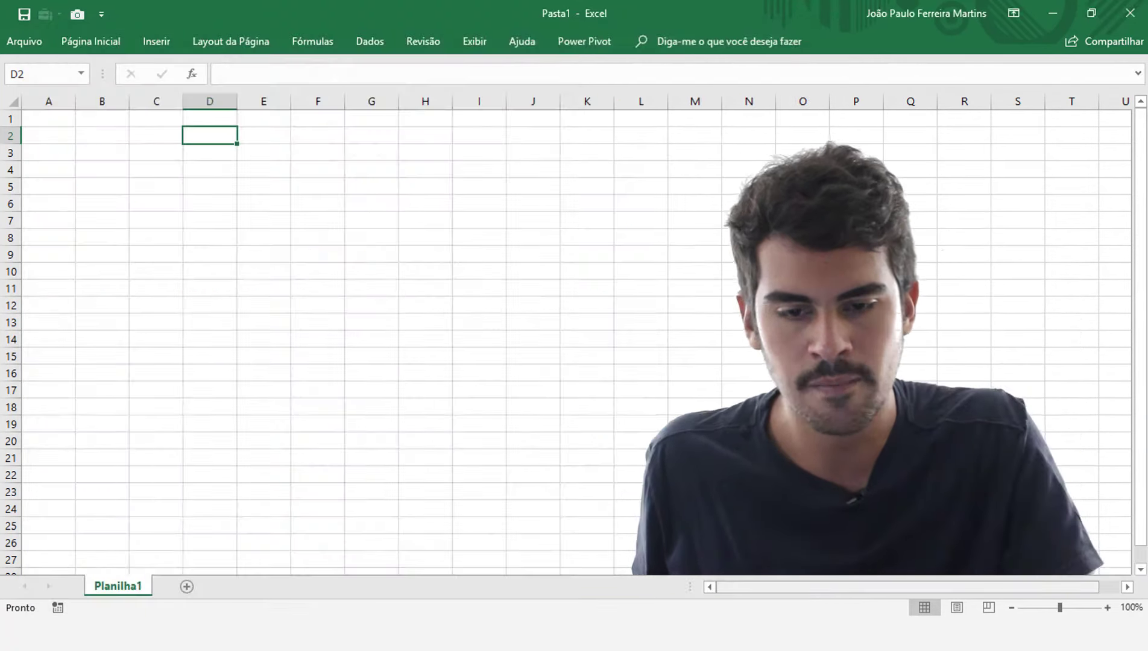
- View the Desenvolvedor tab's code, add-in, control and XML groups, then return to the Arquivo backstage
click(556, 49)
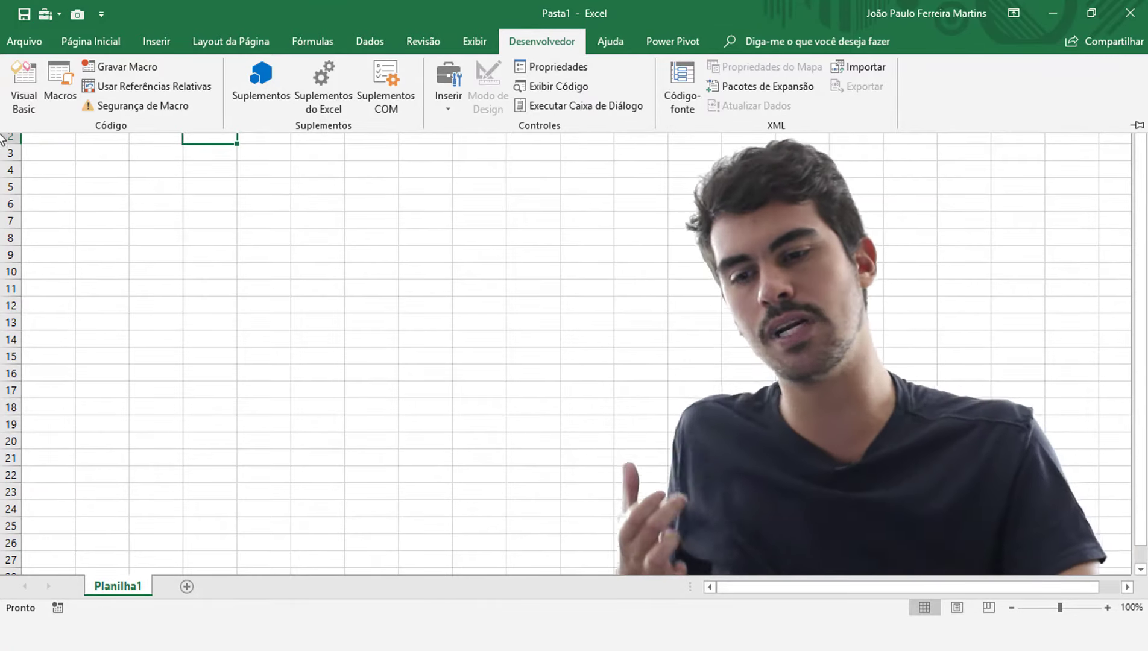
click(30, 41)
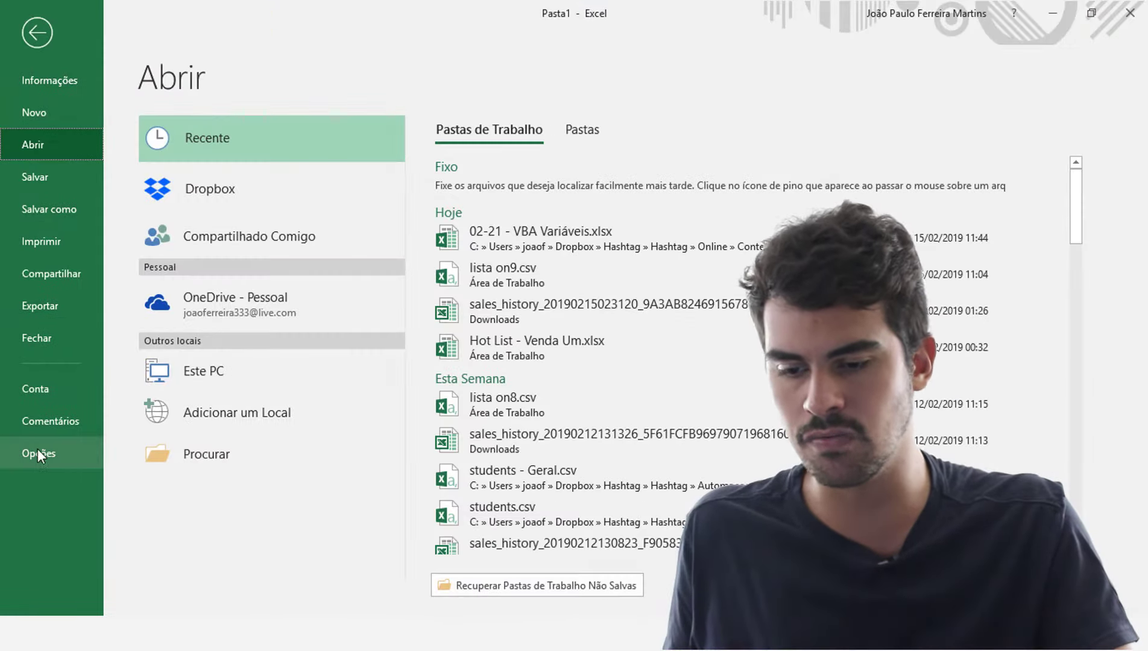
- Reopen Opções to verify Desenvolvedor is still ticked in Personalizar Faixa de Opções, then view the Geral page
click(37, 451)
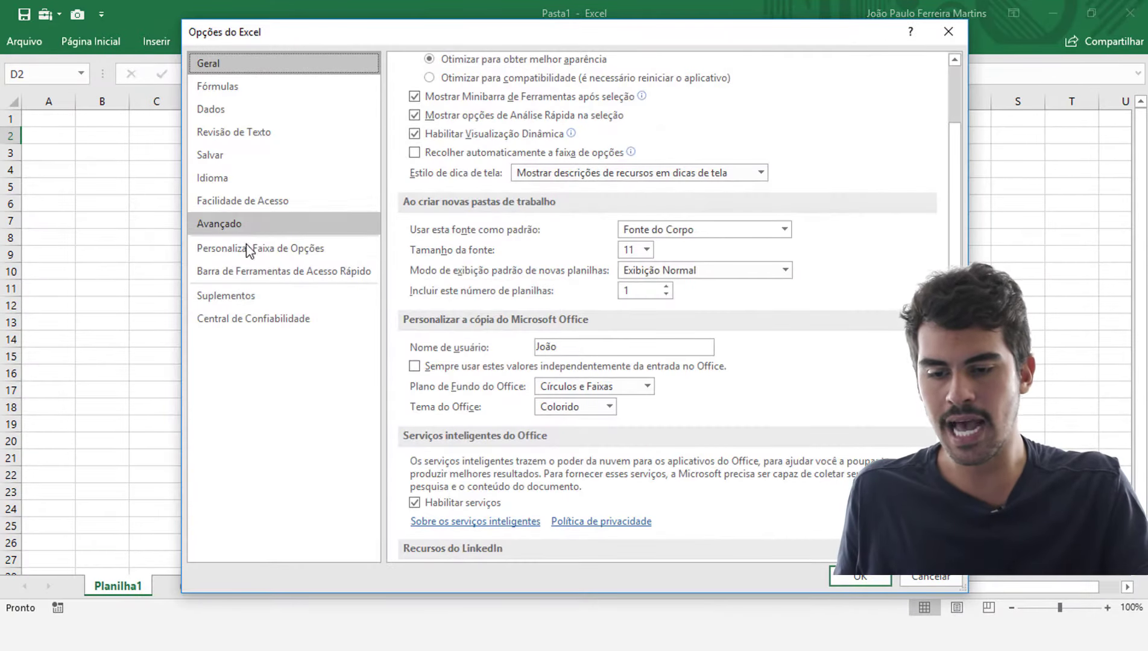
click(214, 246)
drag(441, 35, 295, 33)
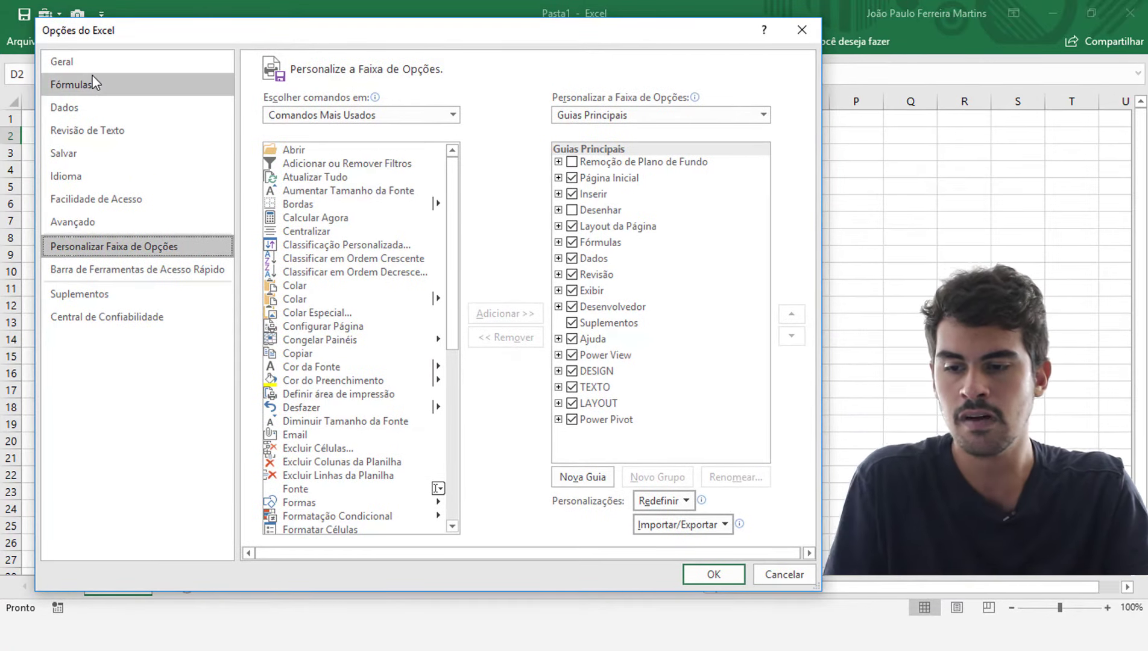
click(89, 64)
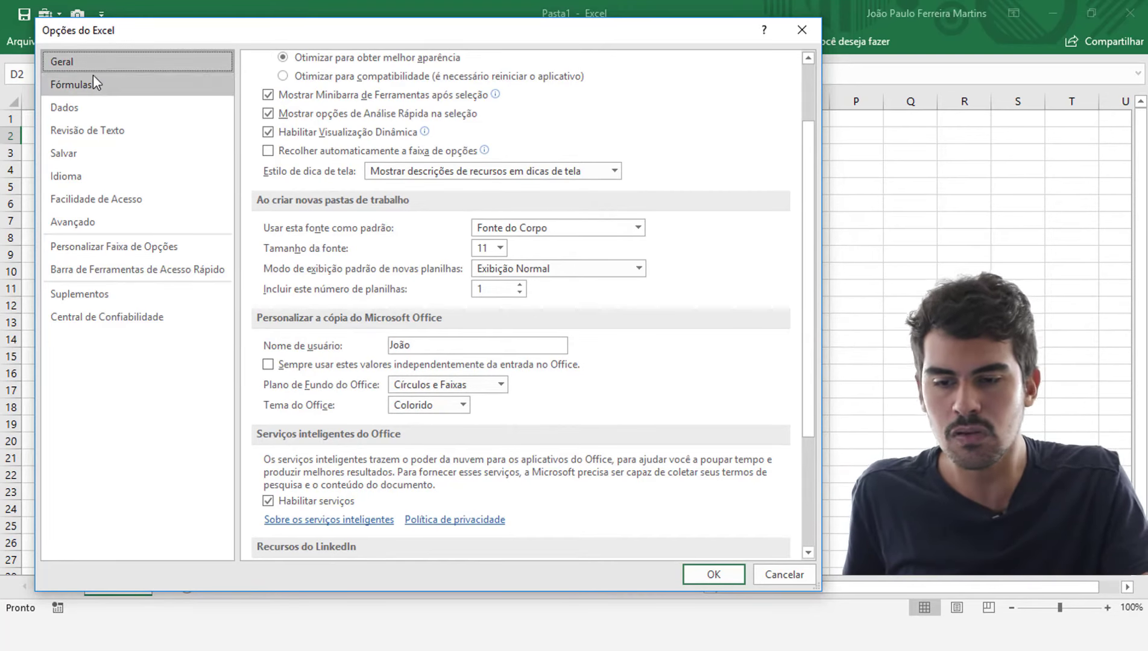
scroll(405, 174, up, 3)
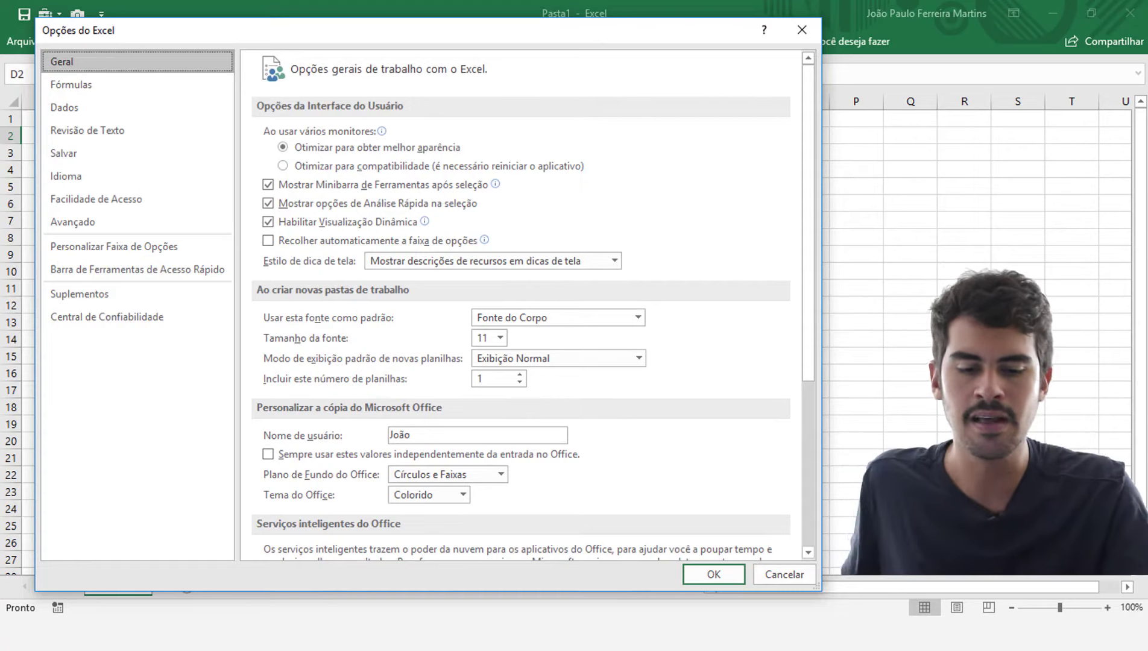
- Close Excel Options and display the Desenvolvedor tab's Visual Basic, macro and control tools
click(784, 574)
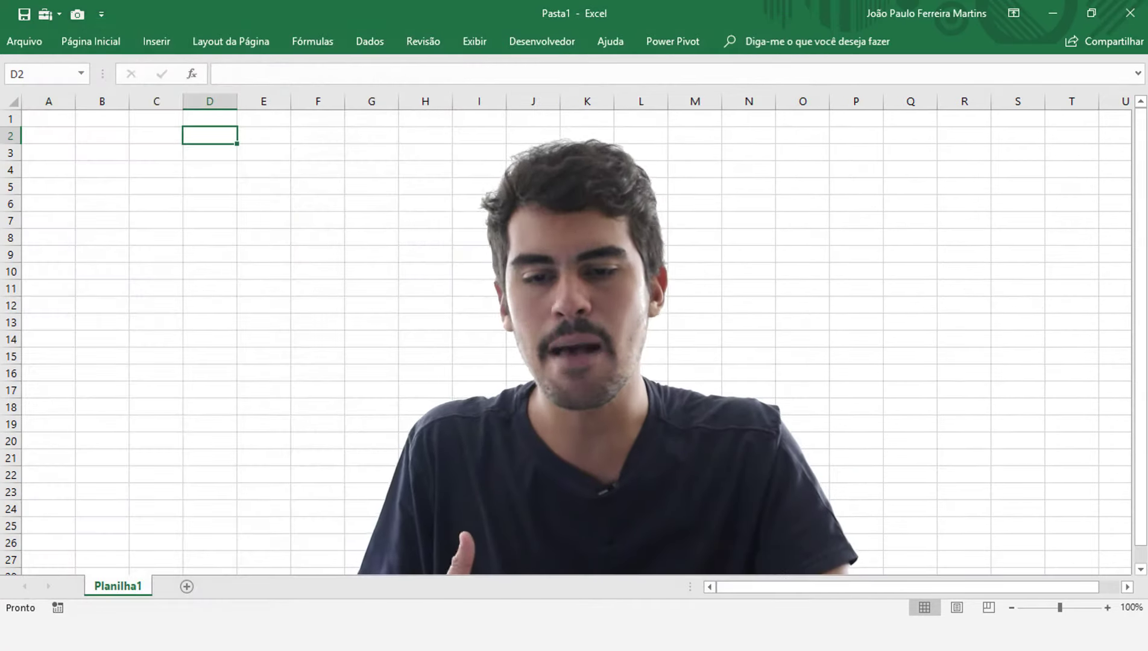
click(548, 42)
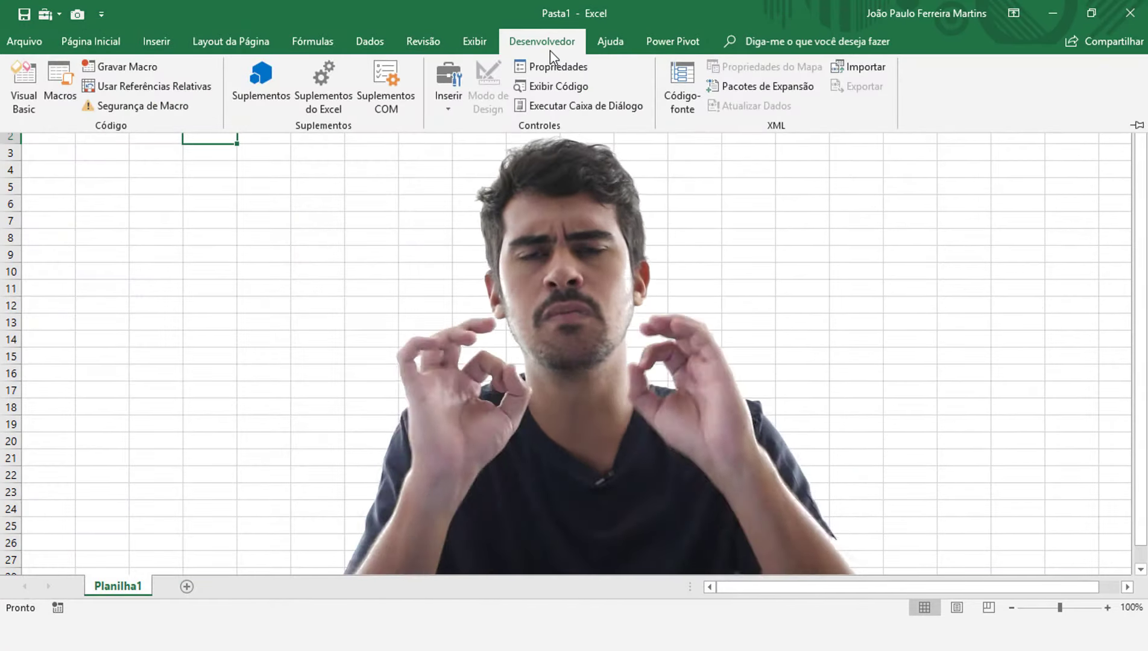